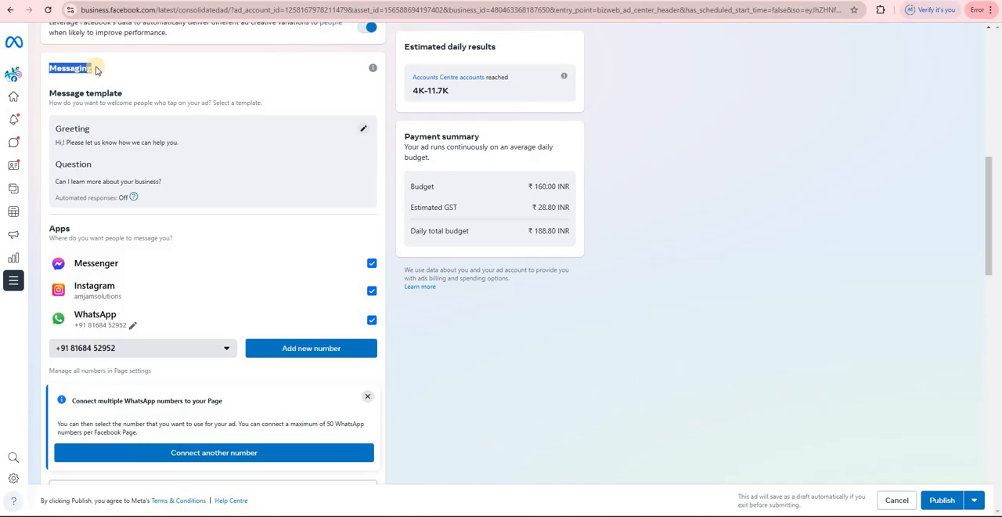
- Review the message template and the available apps in the ad's Messaging section
scroll(88, 117, "down", 2)
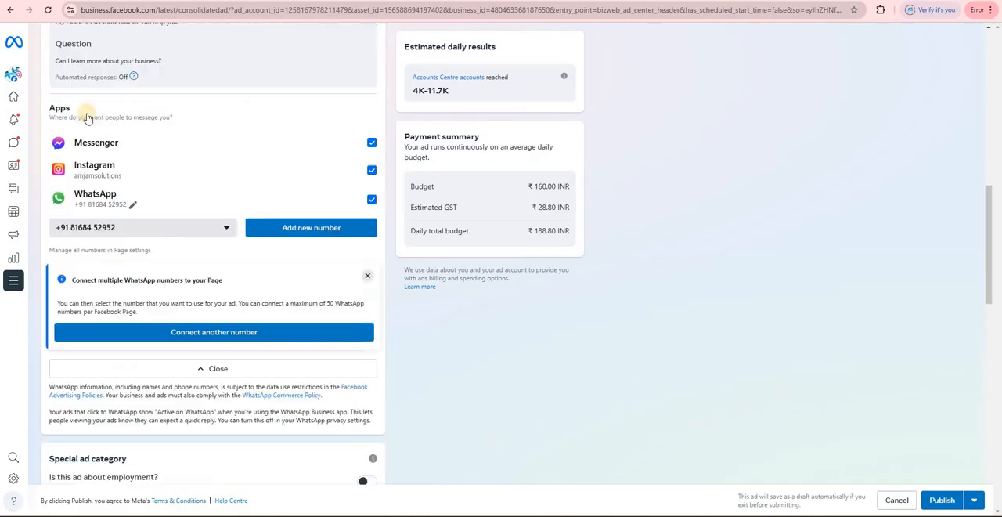
scroll(86, 110, "up", 3)
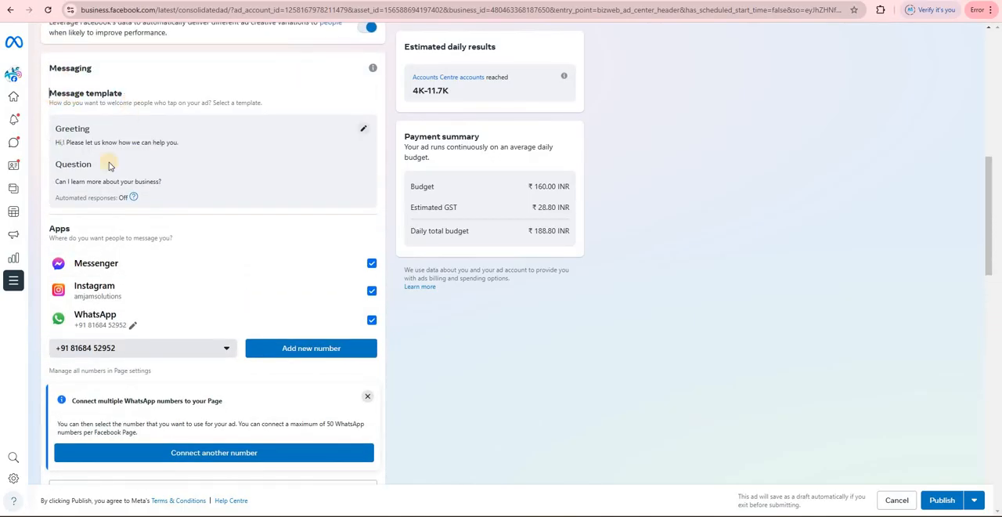
left_click_drag(49, 93, 122, 94)
left_click_drag(50, 228, 62, 228)
- Open all ad previews, examine how the ad and its Send message button look on Facebook, and close them
scroll(548, 188, "up", 8)
left_click(540, 89)
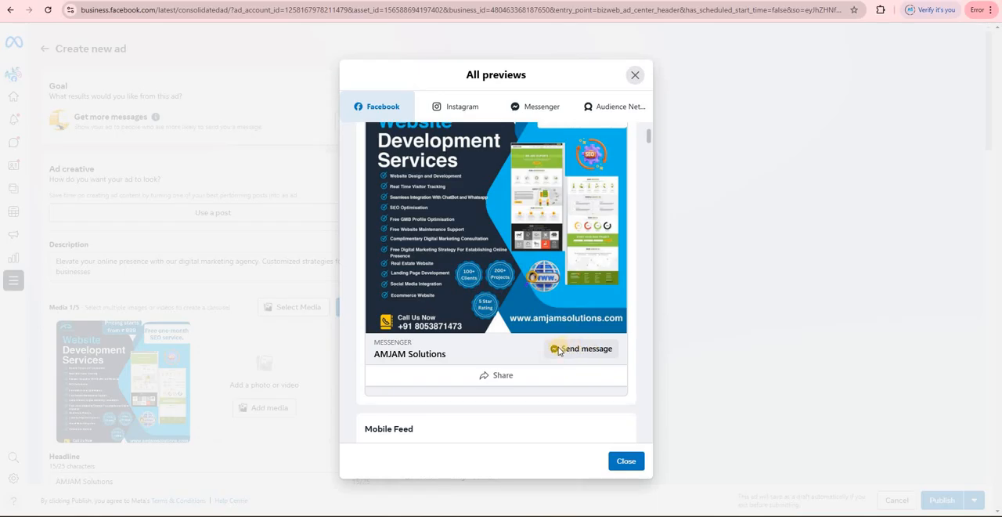
scroll(575, 206, "down", 4)
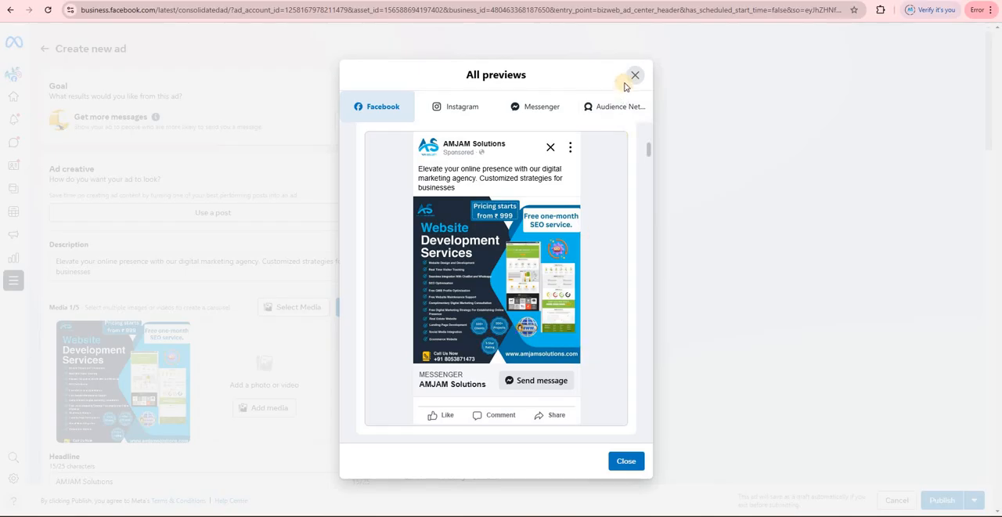
- Open the message template for editing and examine its greeting text, question and Messenger preview
scroll(335, 302, "down", 5)
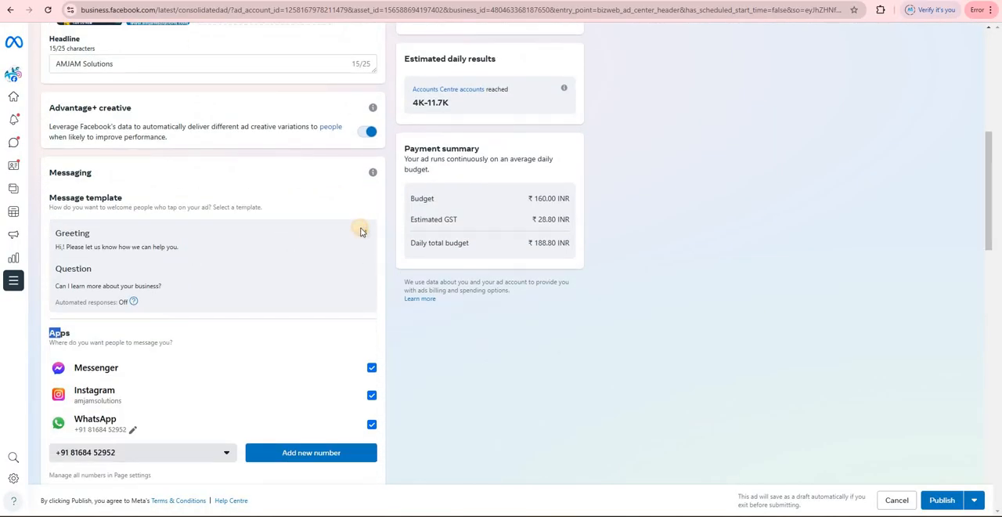
left_click(363, 232)
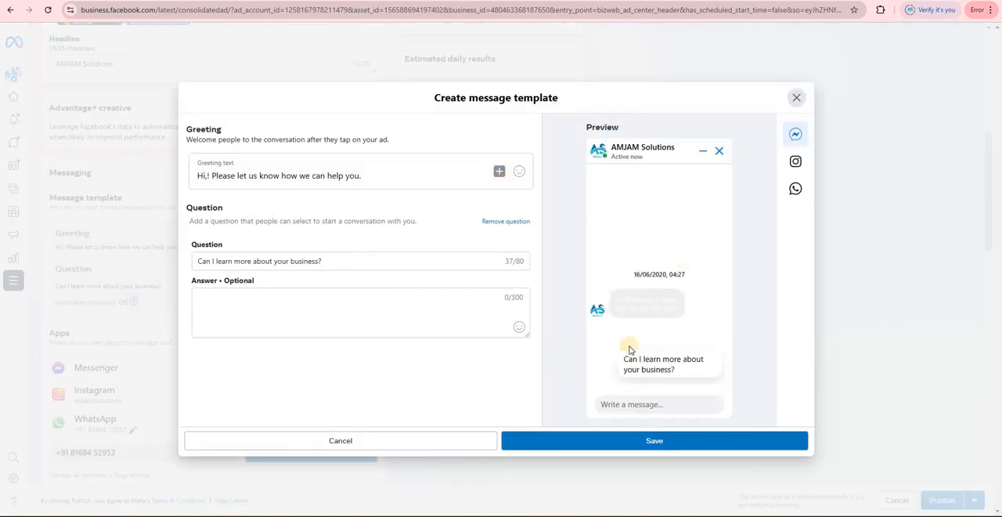
left_click(245, 158)
triple_click(678, 310)
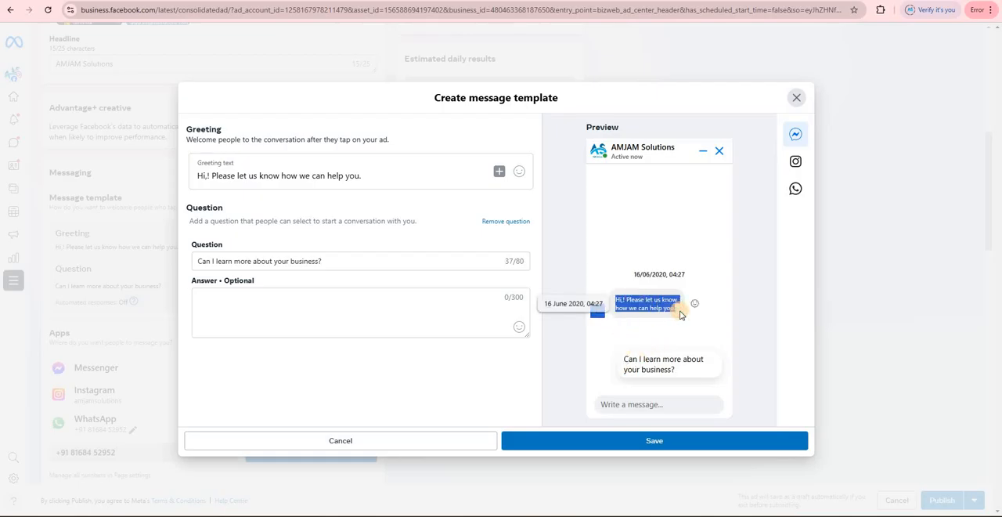
left_click(654, 313)
left_click_drag(617, 306, 614, 305)
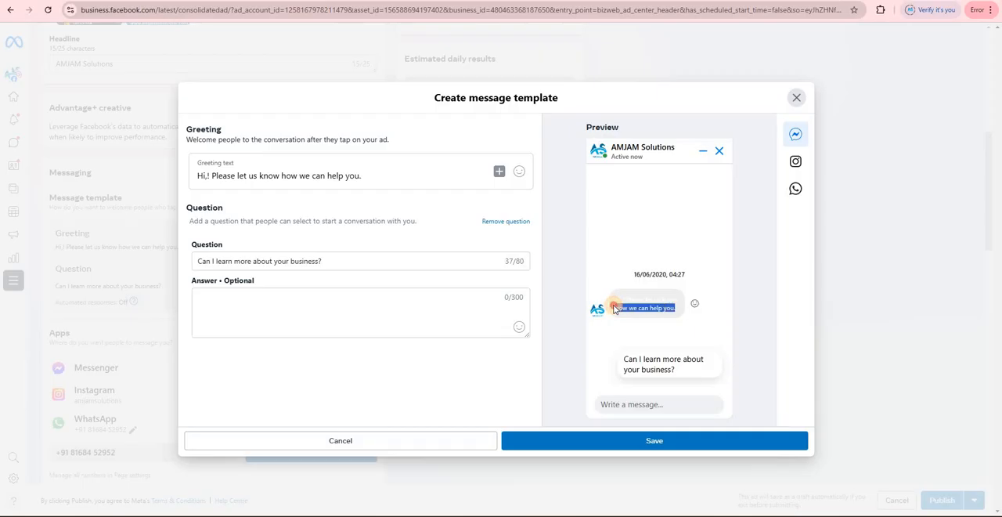
left_click(195, 176)
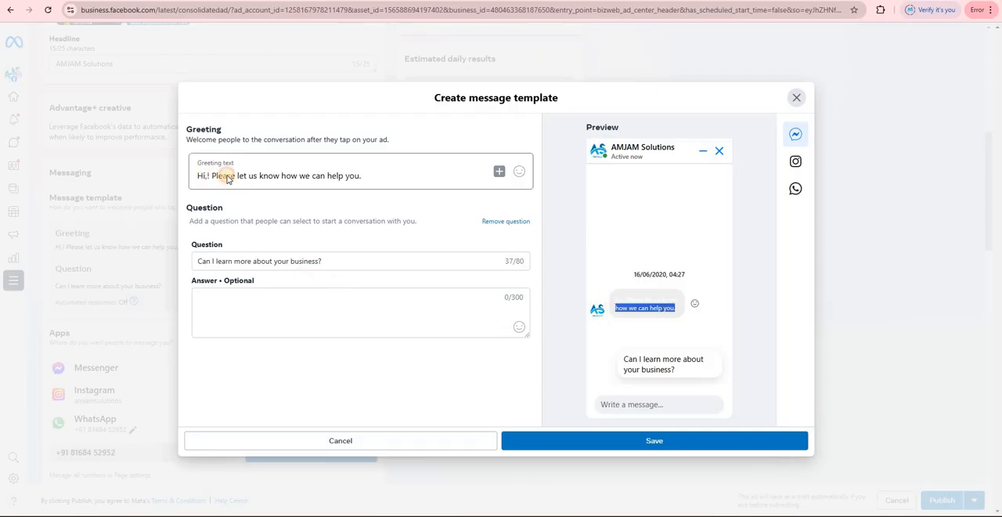
left_click_drag(228, 179, 378, 180)
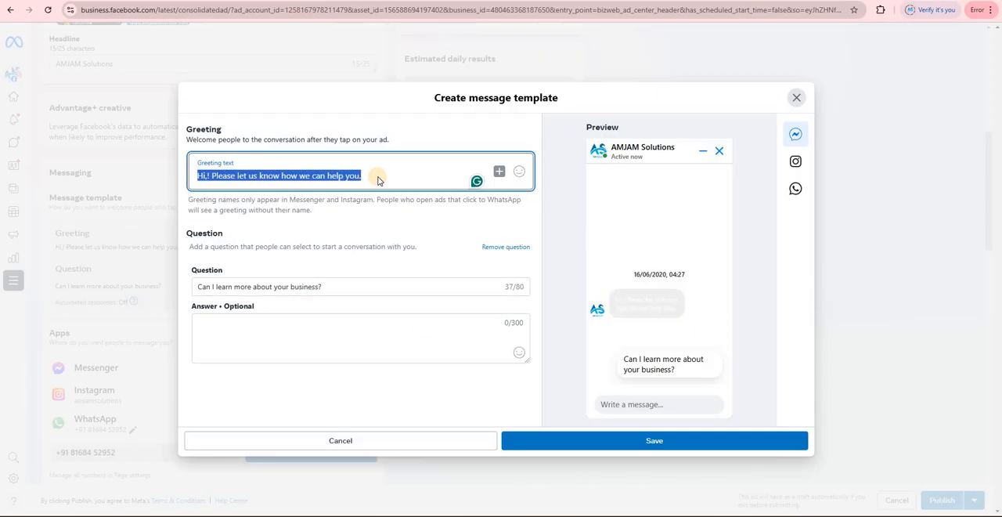
left_click(378, 180)
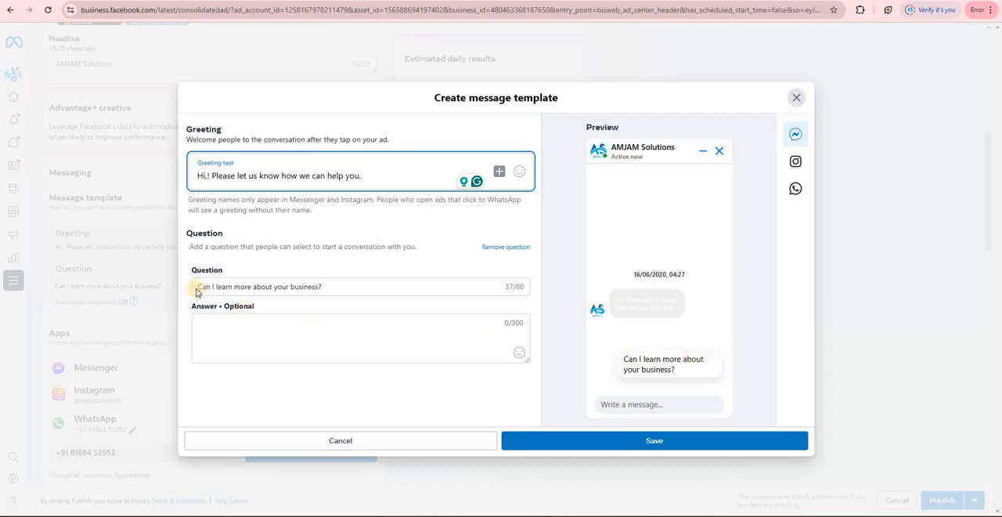
left_click(297, 280)
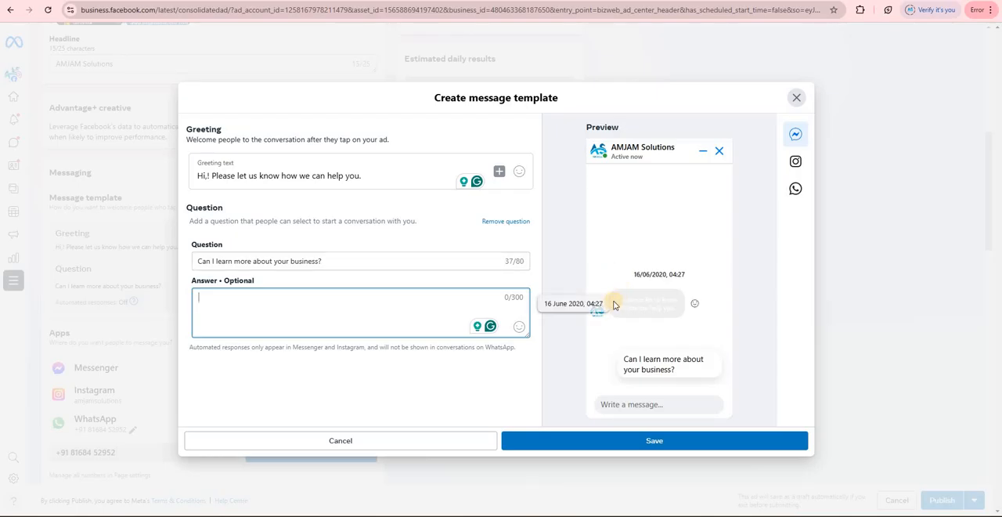
left_click_drag(615, 303, 688, 358)
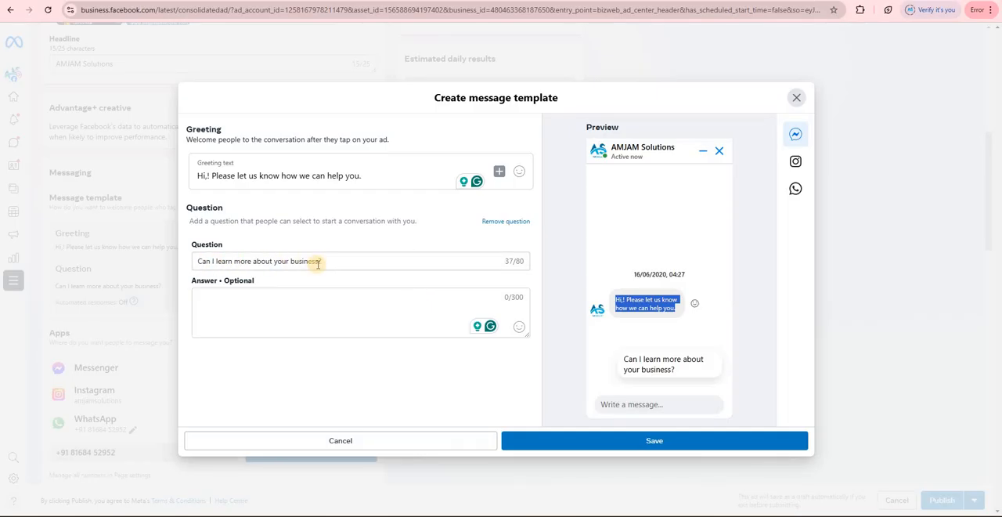
- Try "fdsfdsf" as the optional answer to the template's question and close the template without keeping it
left_click(423, 268)
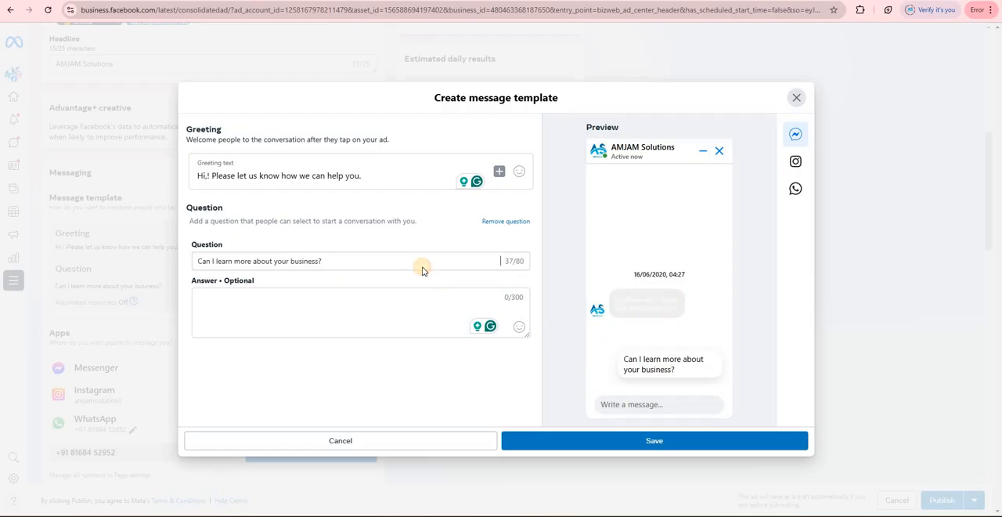
left_click(356, 293)
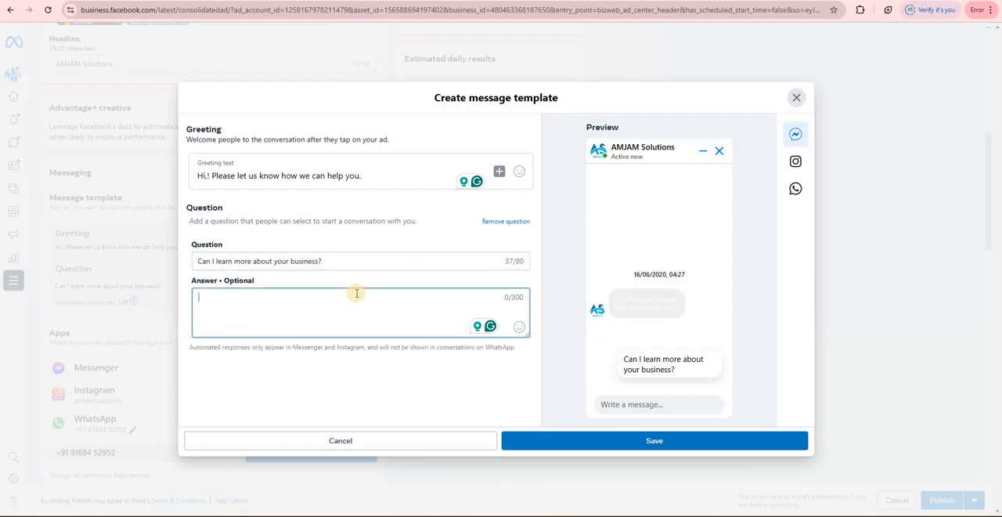
type("fdsfdsf")
left_click(693, 373)
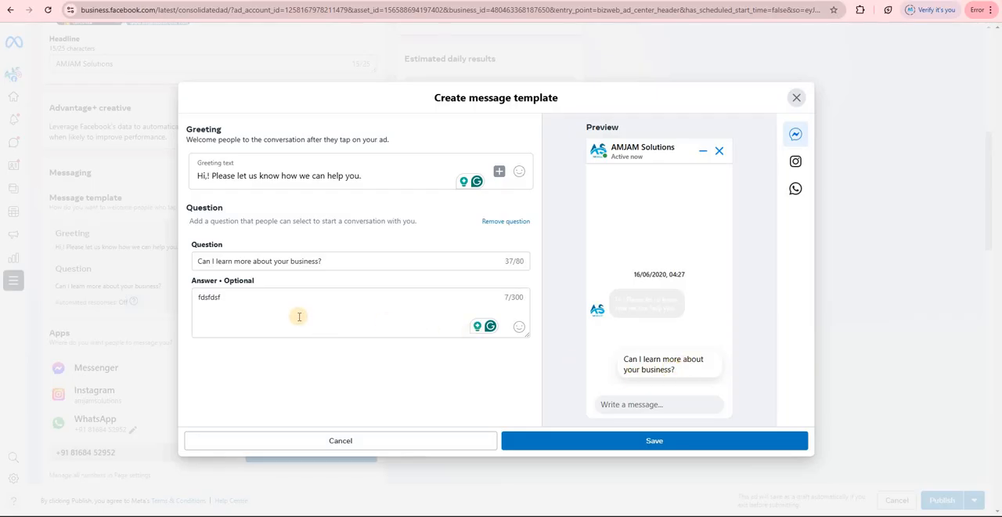
left_click(212, 299)
double_click(193, 295)
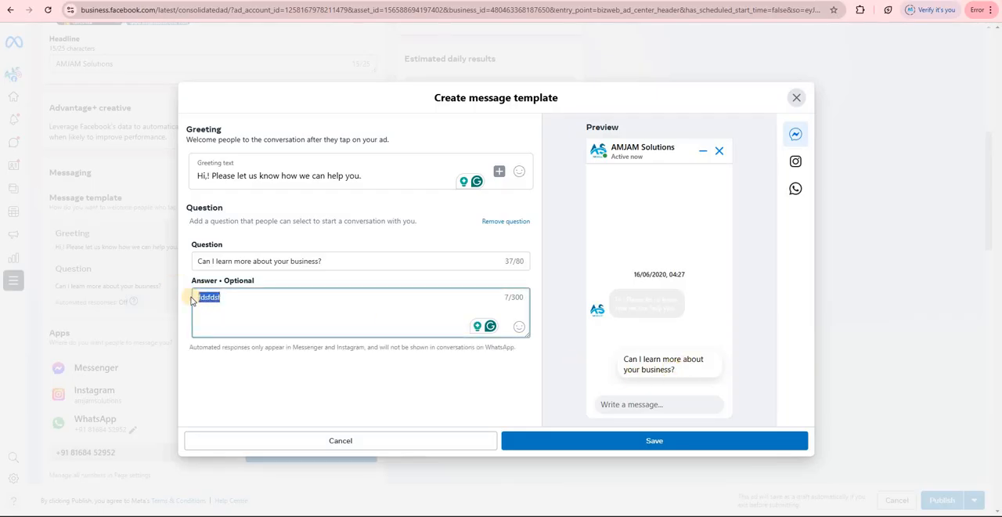
left_click(195, 297)
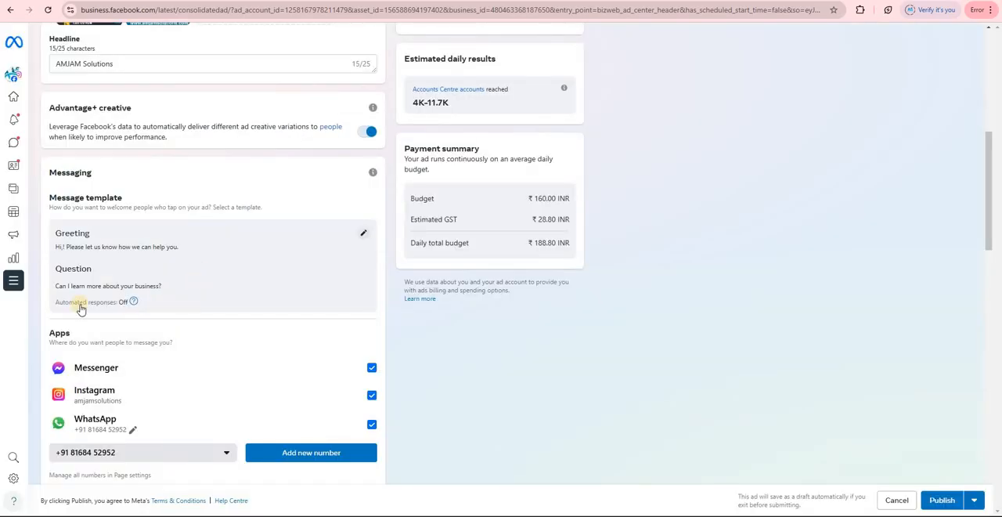
- Deselect Instagram and WhatsApp so Messenger is the only messaging app, and check the ad's Instagram preview
scroll(81, 308, "down", 1)
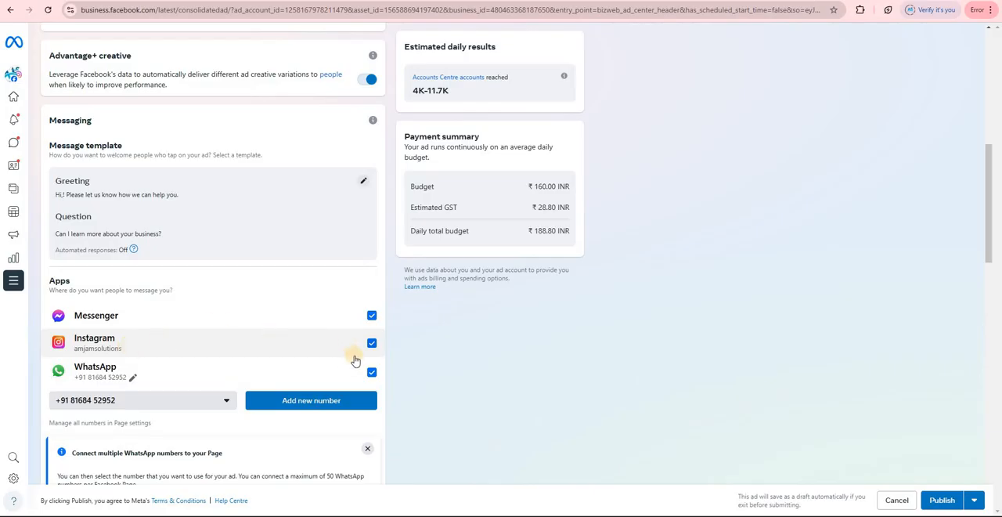
left_click(376, 374)
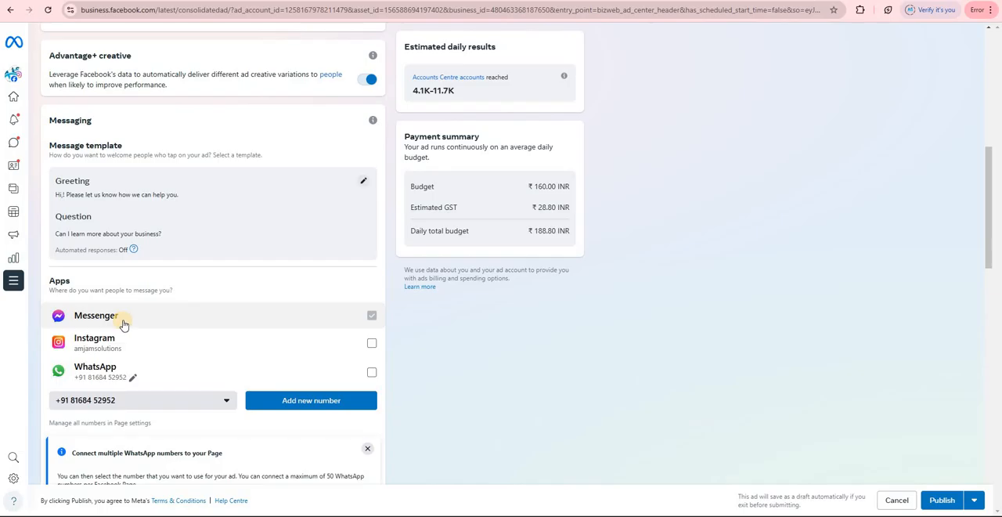
scroll(517, 223, "up", 5)
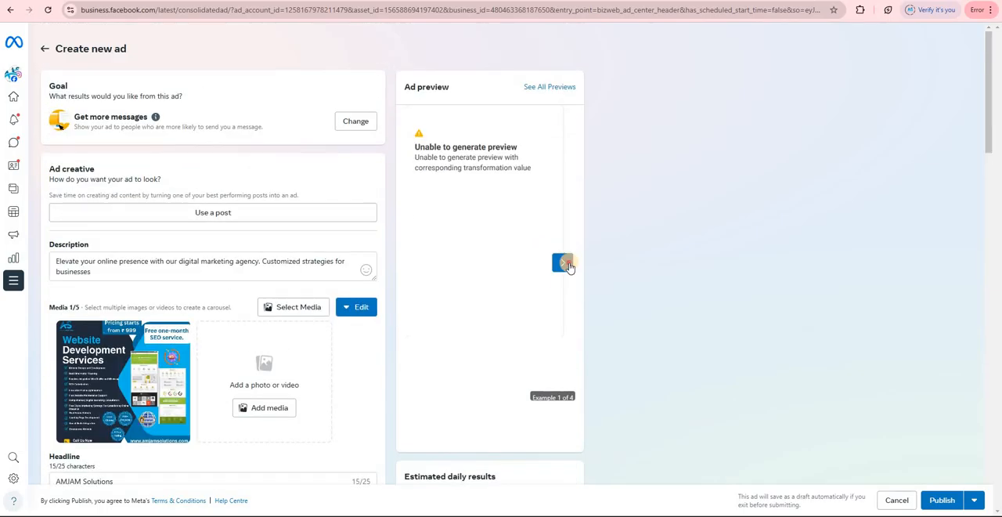
left_click(563, 264)
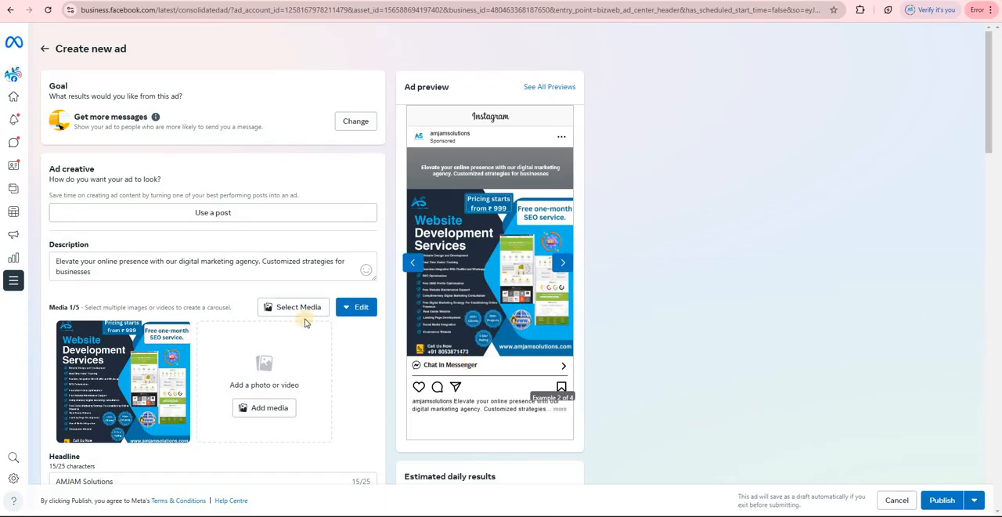
- Select WhatsApp in place of Messenger as the only messaging app, and check the ad's Instagram preview
scroll(251, 415, "down", 4)
scroll(264, 438, "down", 2)
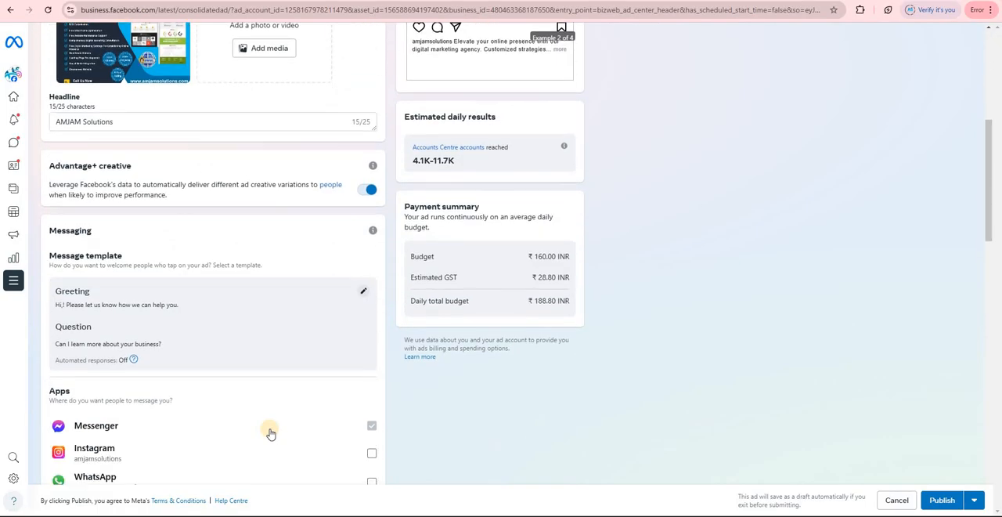
left_click(371, 424)
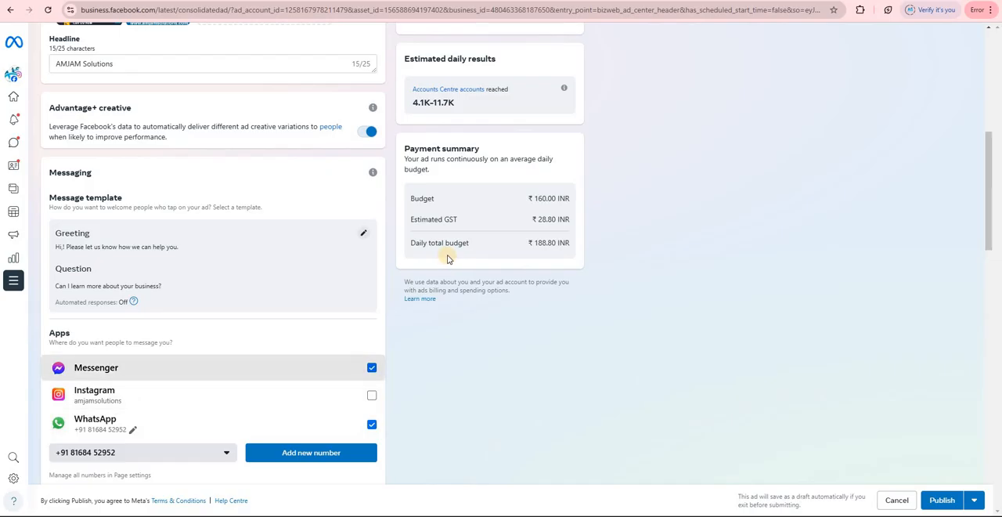
scroll(447, 255, "up", 6)
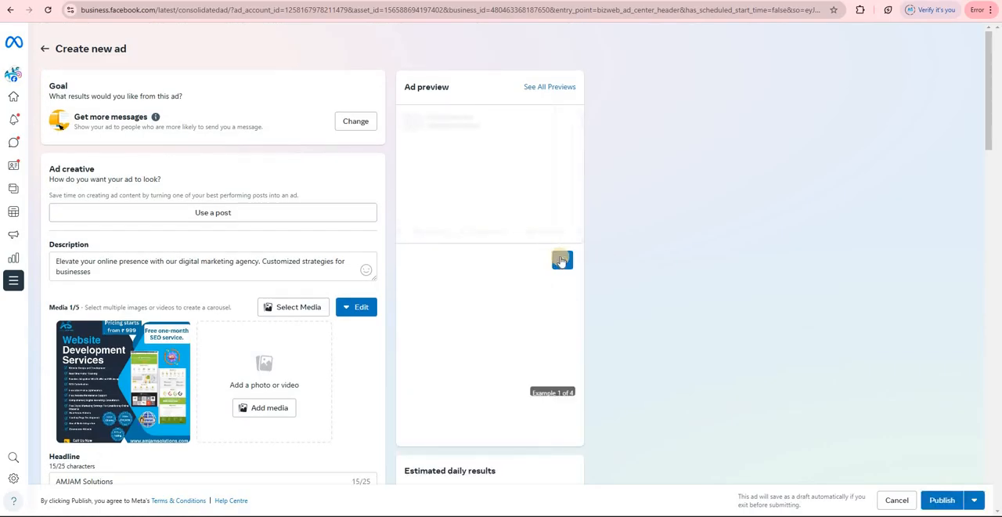
left_click(562, 260)
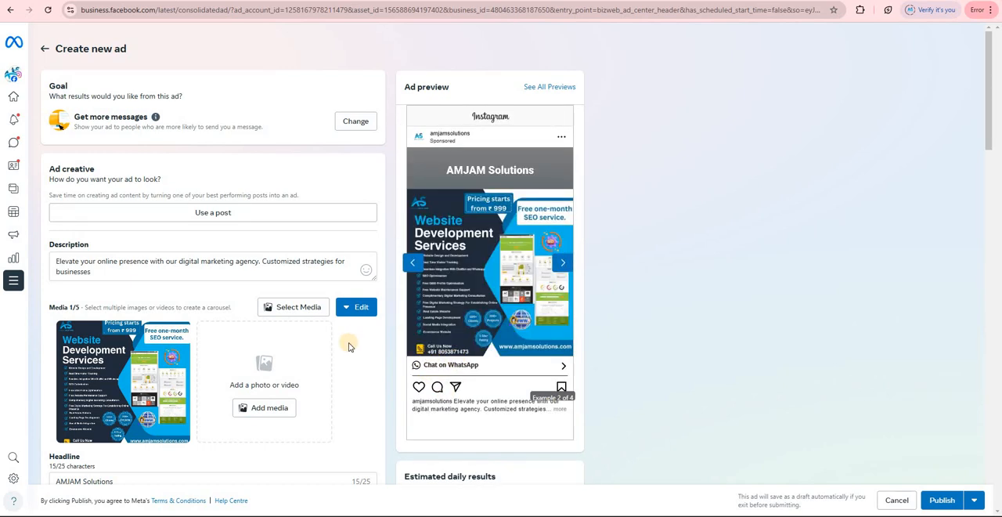
scroll(282, 383, "down", 5)
scroll(188, 359, "down", 2)
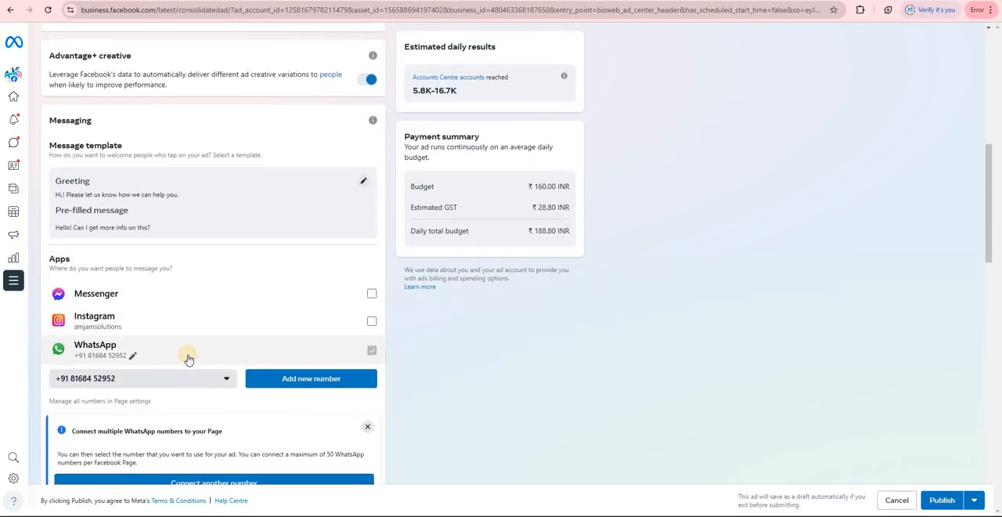